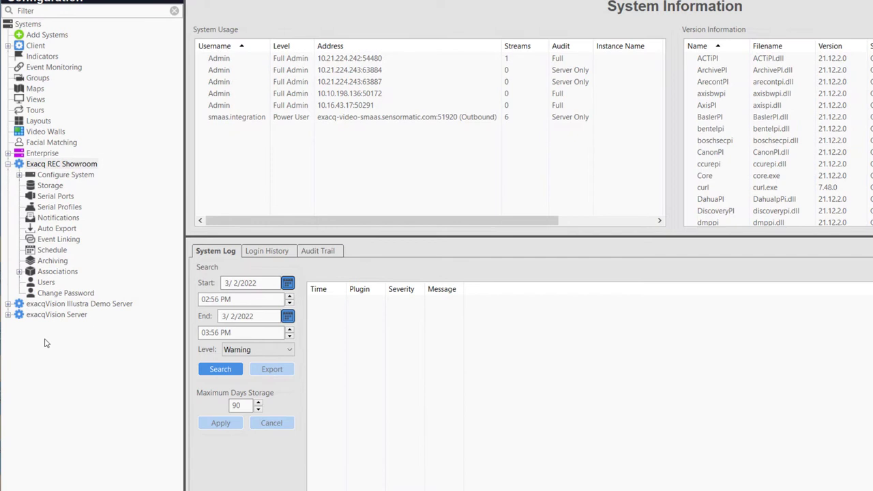
Step: Open the storage settings of the exacqVision Illustra Demo Server, followed by those of Exacq REC Showroom
left_click(8, 303)
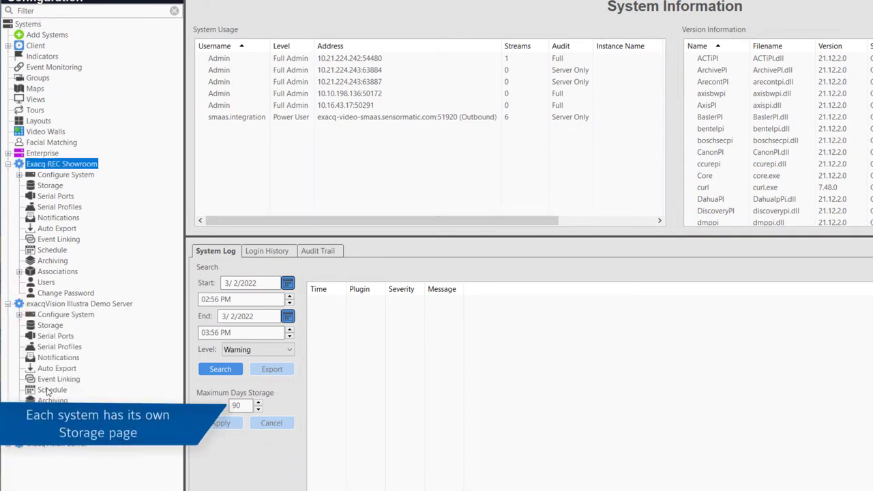
left_click(50, 325)
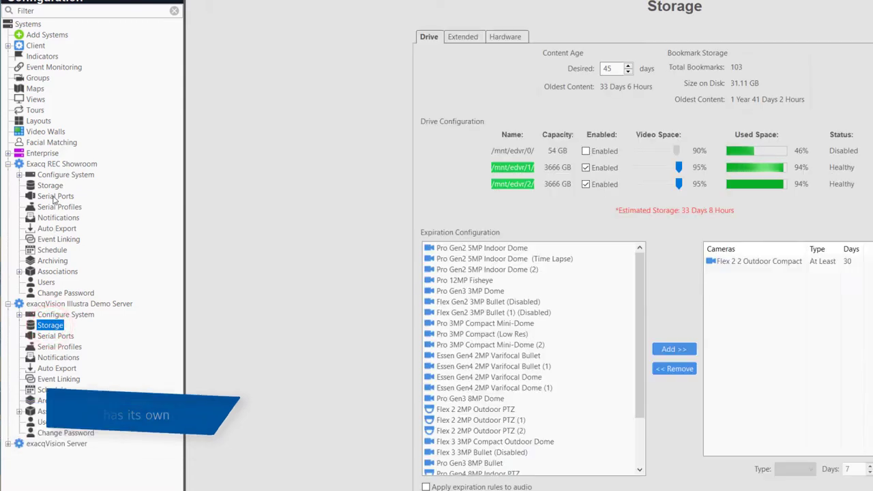
left_click(51, 186)
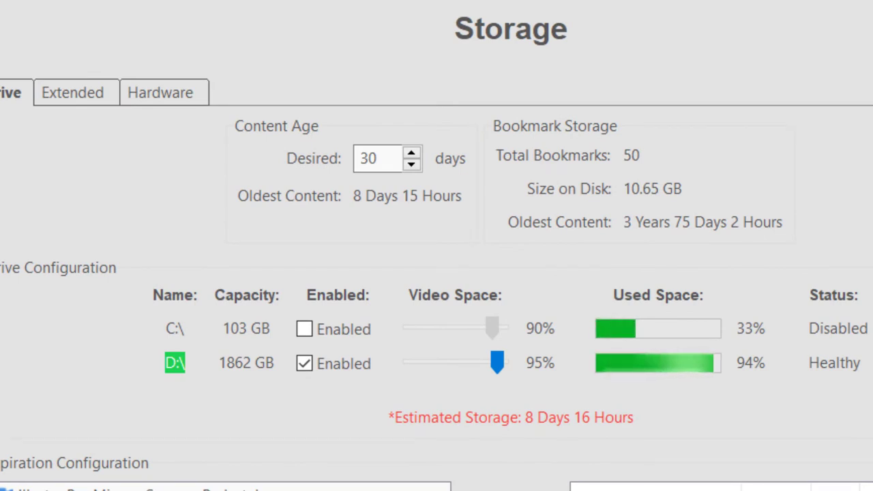
Step: Try higher and lower desired content ages for the system and return the setting to 30 days
left_click(411, 153)
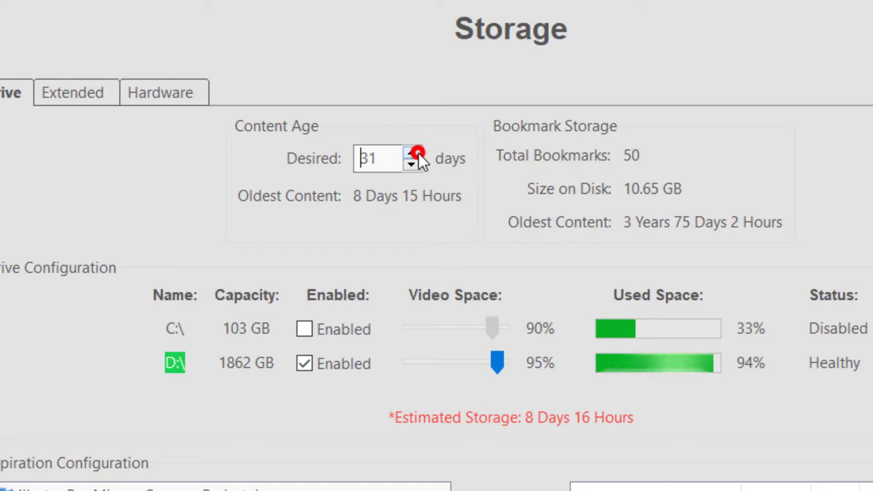
left_click(412, 155)
left_click(412, 155)
left_click(412, 163)
left_click(412, 163)
left_click(412, 163)
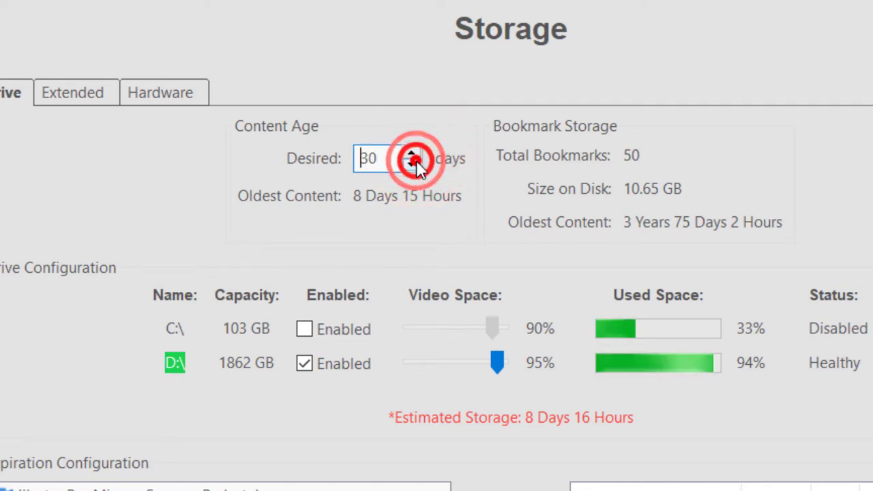
left_click(412, 163)
left_click(413, 163)
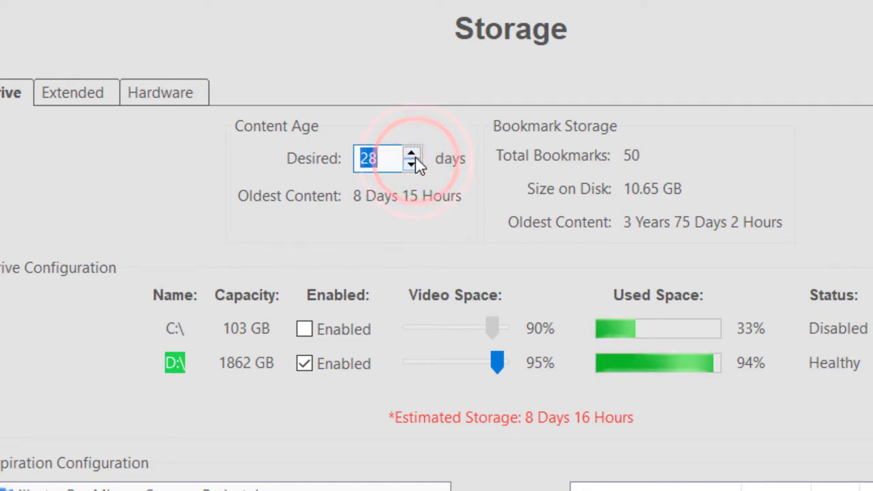
left_click(411, 154)
left_click(411, 154)
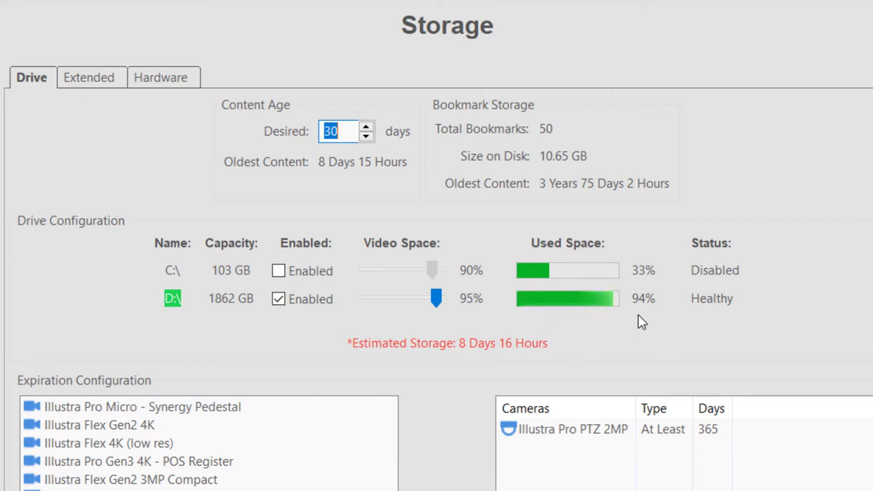
Step: Try toggling video storage on the C:\ and D:\ drives, leaving only D:\ enabled
left_click(278, 270)
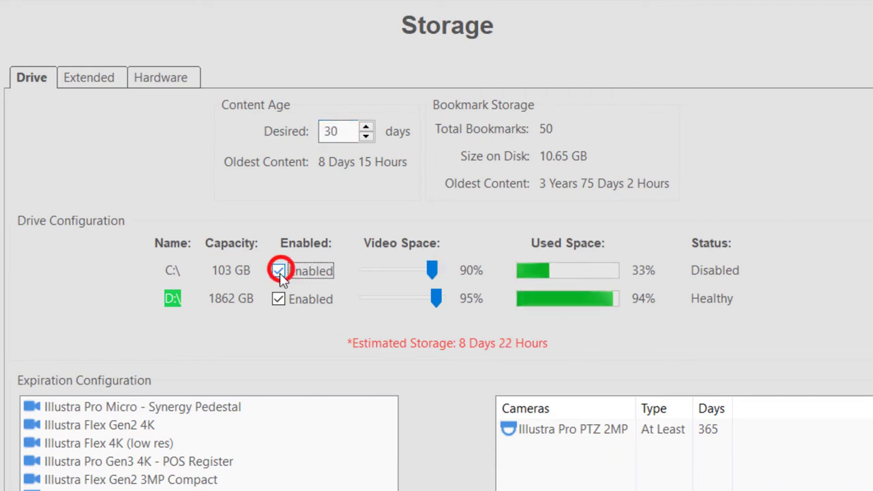
left_click(279, 269)
left_click(278, 298)
left_click(279, 299)
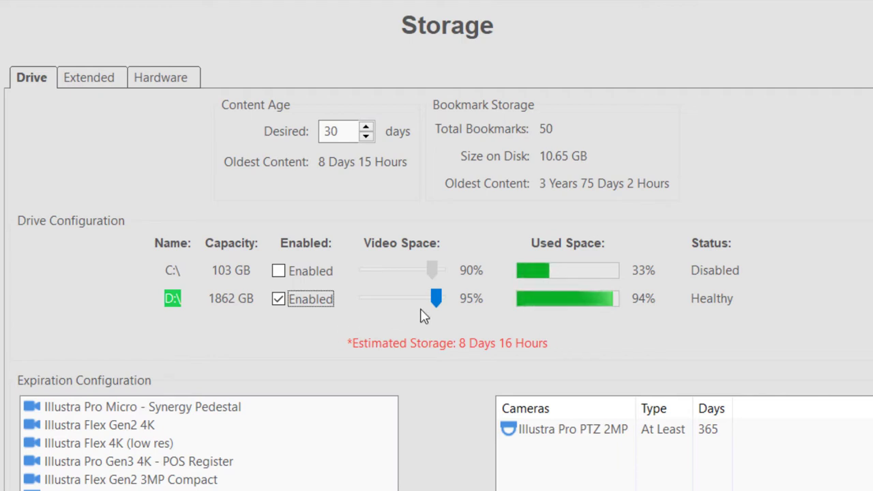
Step: Set the D:\ drive's video space limit to 94%
mouse_move(436, 298)
left_mouse_down()
mouse_move(407, 304)
mouse_move(440, 306)
left_mouse_up()
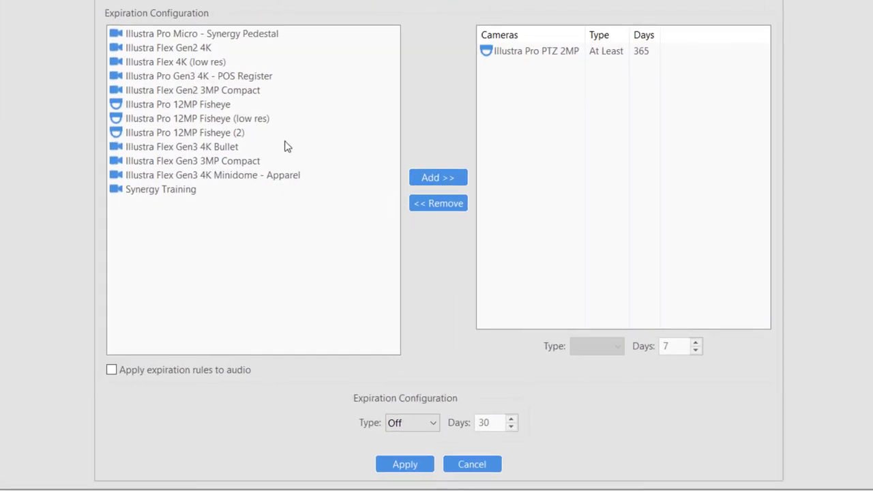
Step: Add the Illustra Flex Gen3 4K Bullet camera to the expiration rules and accept the storage warning
left_click(209, 150)
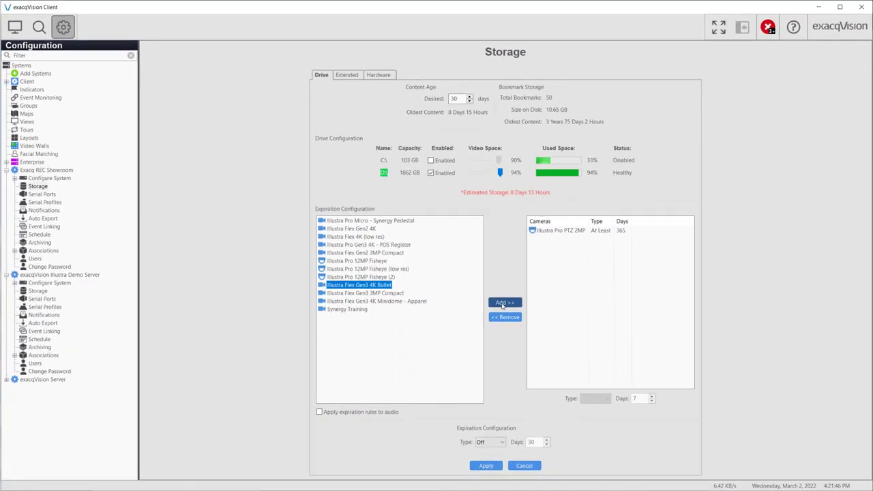
left_click(433, 182)
left_click(501, 304)
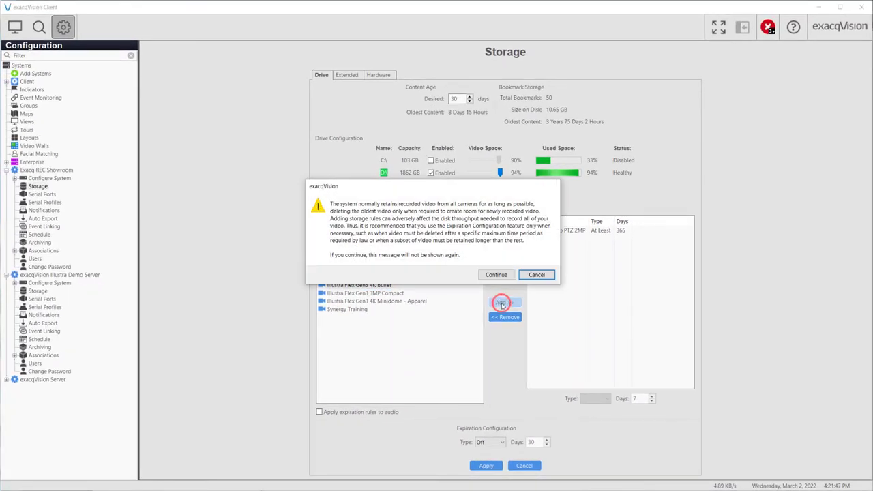
left_click(498, 274)
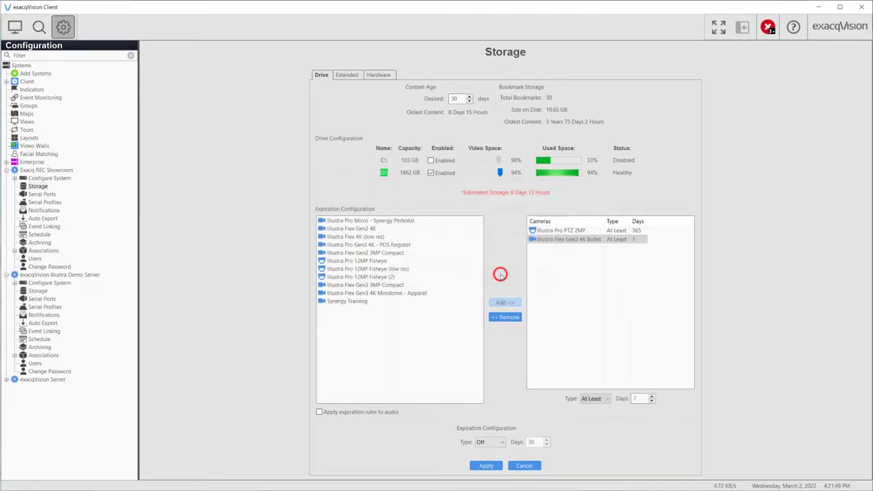
Step: Set the Illustra Flex Gen3 4K Bullet's expiration rule to At Most 14 days, apply it and confirm enabling video expiration
left_click(607, 399)
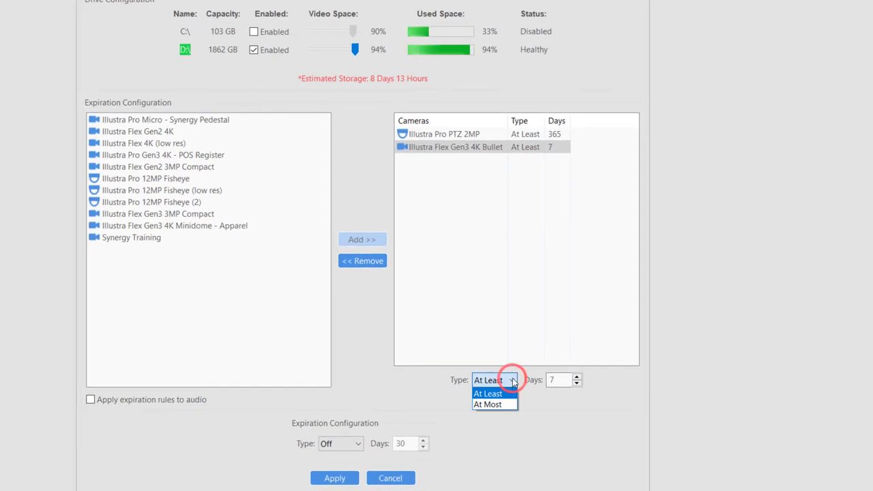
left_click(510, 401)
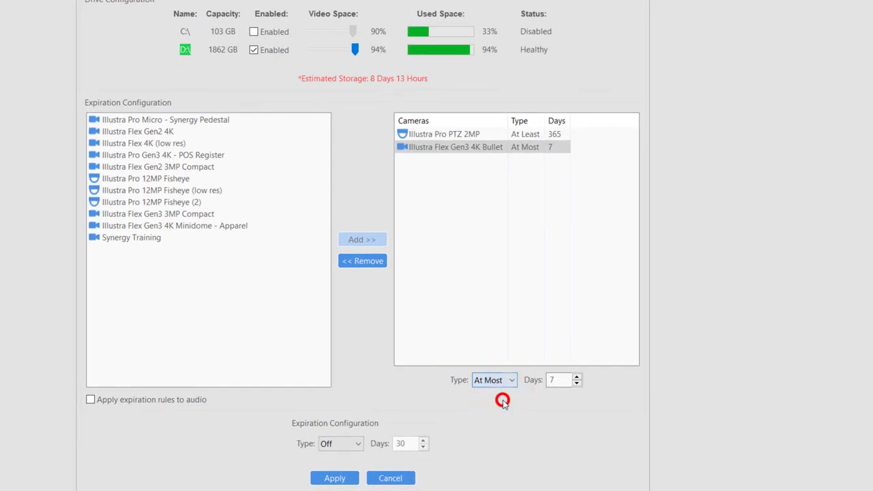
left_click(576, 377)
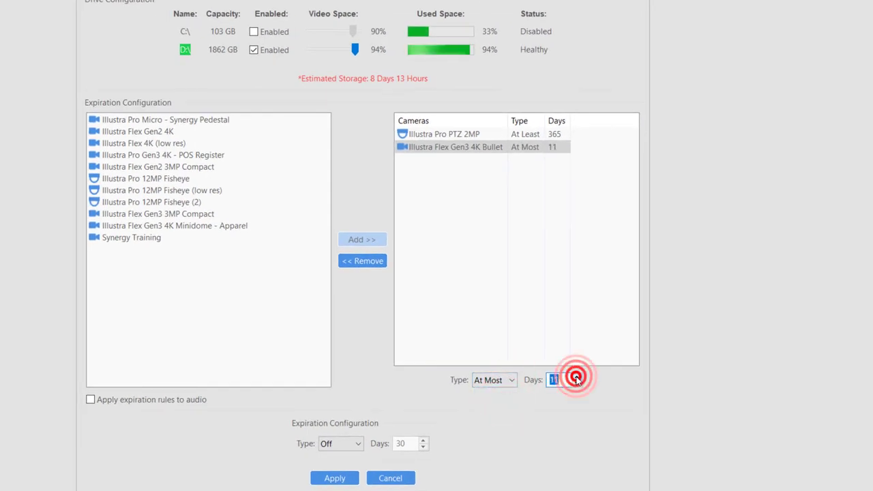
left_click(576, 377)
left_click(576, 377)
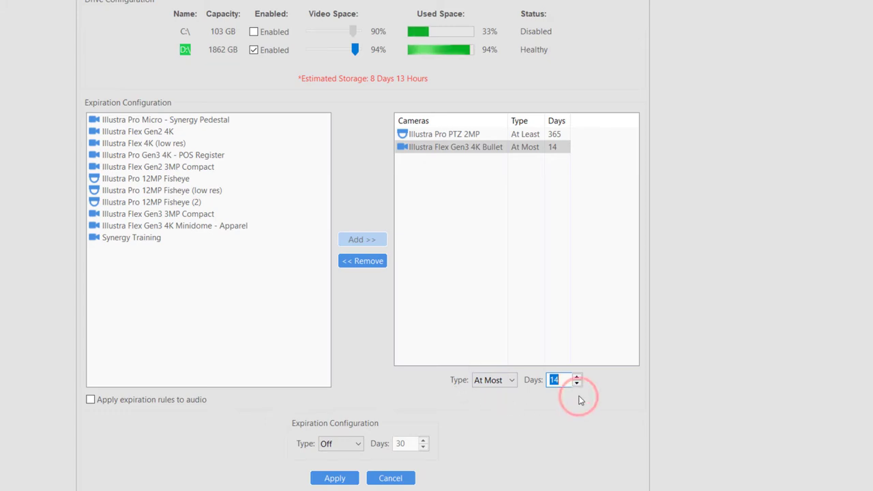
left_click(340, 484)
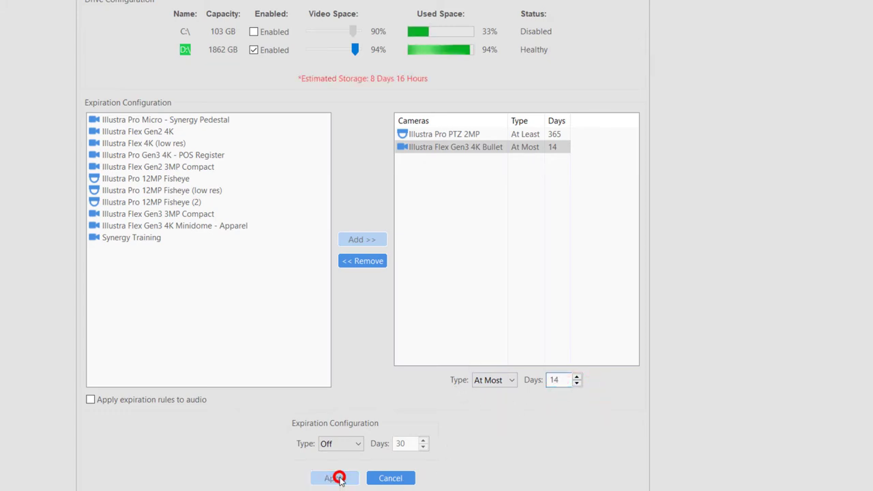
left_click(353, 173)
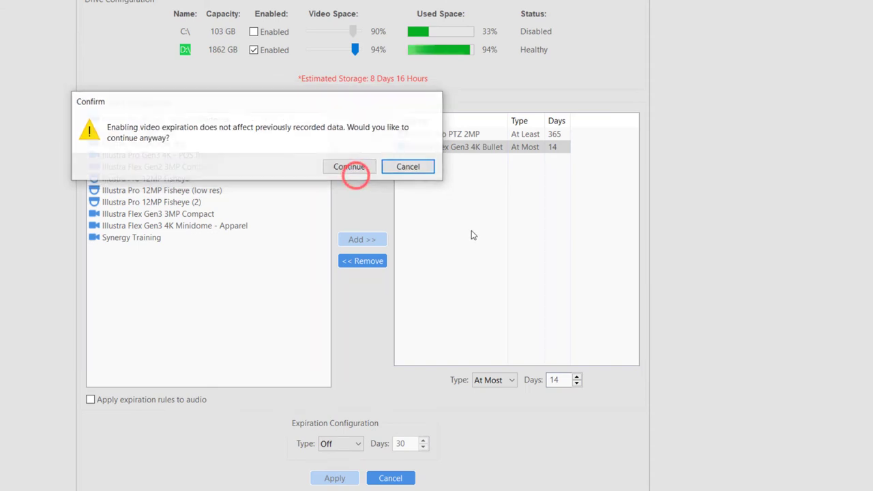
left_click(355, 166)
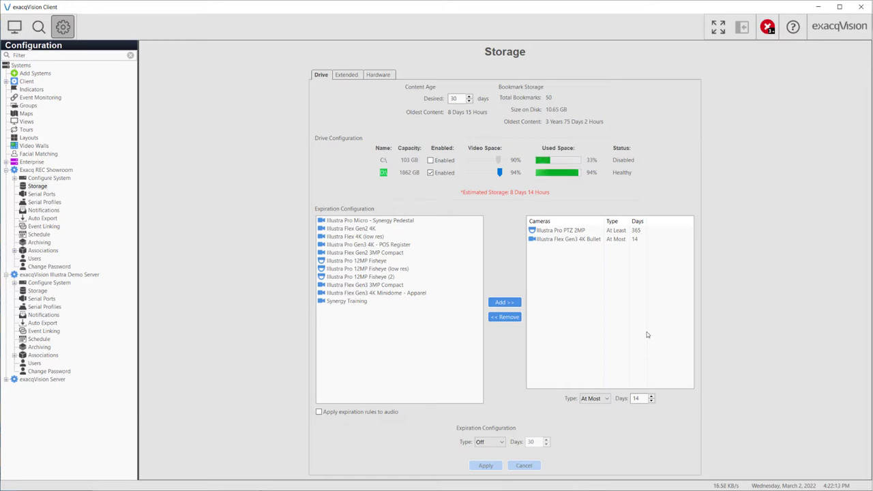
Step: Remove the Illustra Flex Gen3 4K Bullet camera from the expiration rules
left_click(570, 239)
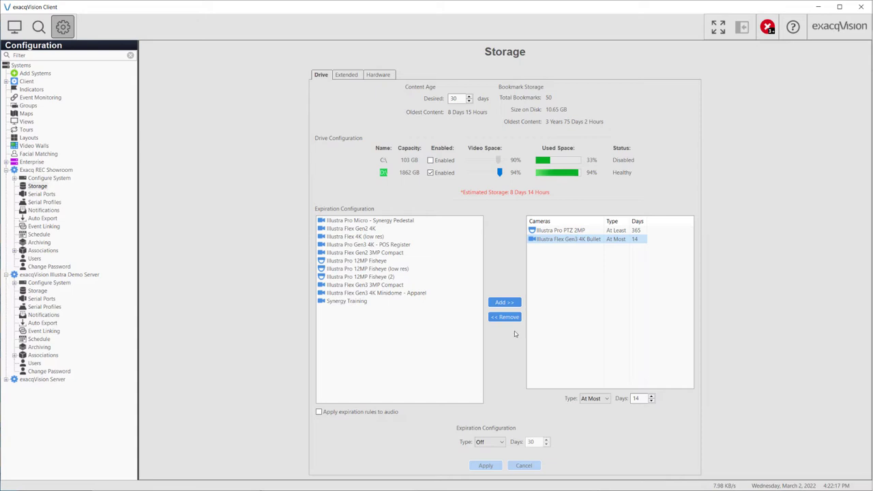
left_click(504, 317)
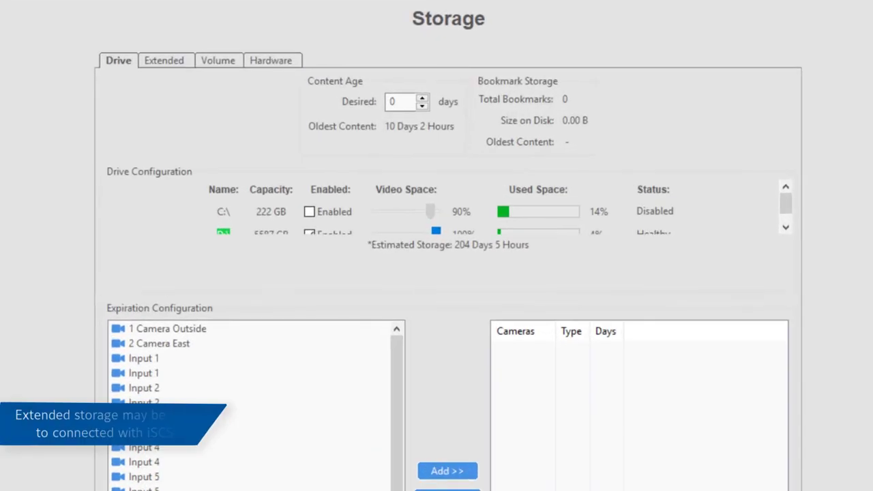
Step: In the storage settings of the Ex-S-66T-4U-A1-Ub16.04 server, set the /dev/sda1 volume type to Extended Storage
left_click(160, 62)
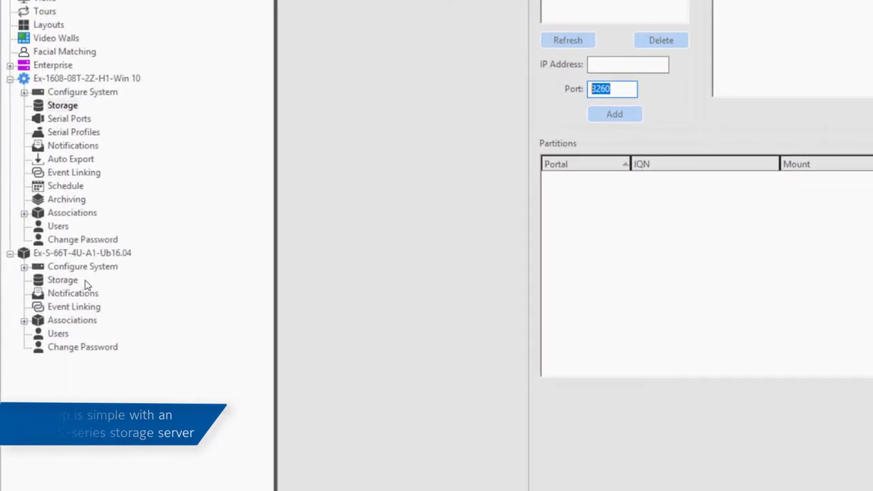
left_click(78, 281)
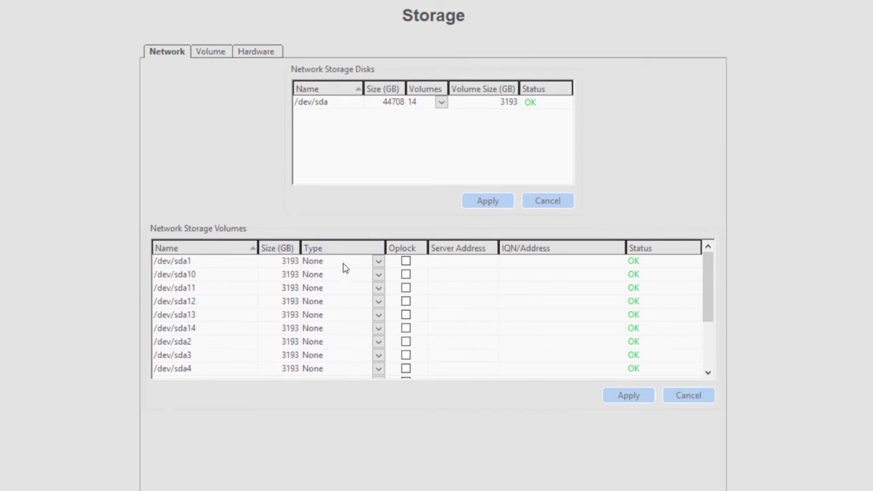
left_click(379, 263)
left_click(338, 288)
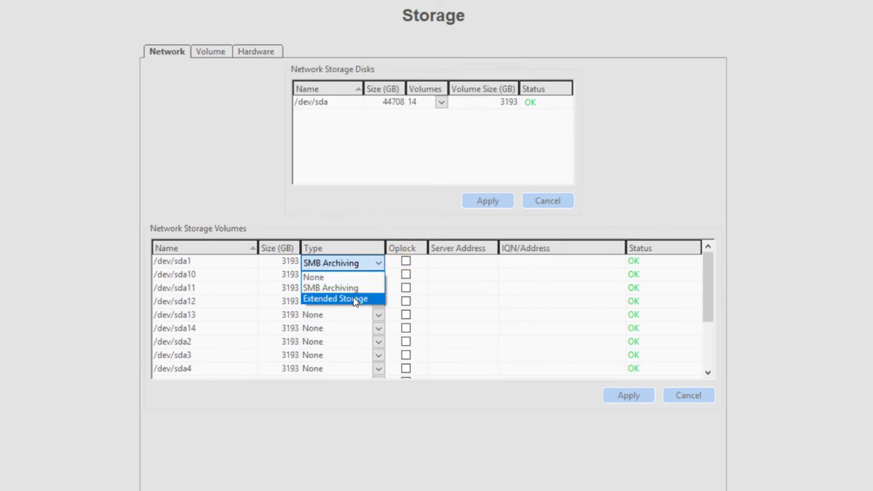
left_click(354, 300)
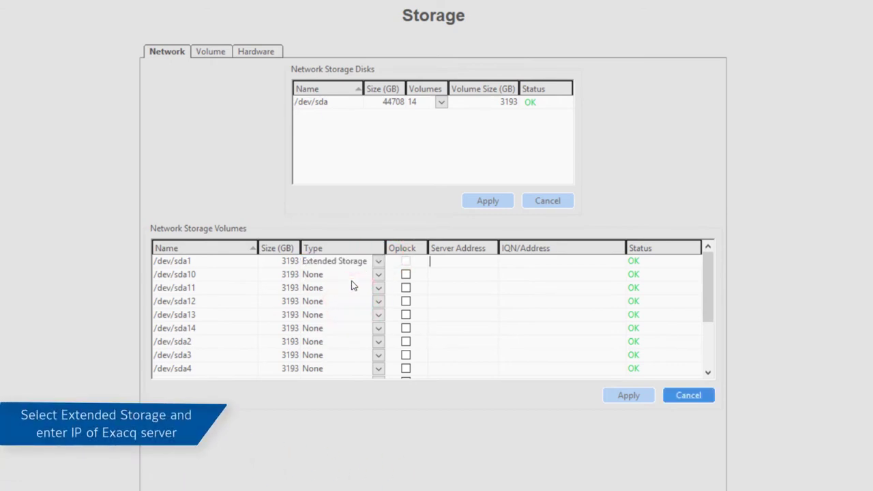
Step: Assign server address 172.19.229.146 to the /dev/sda1 network storage volume and apply the change
left_click(450, 266)
type("172.19.229.14")
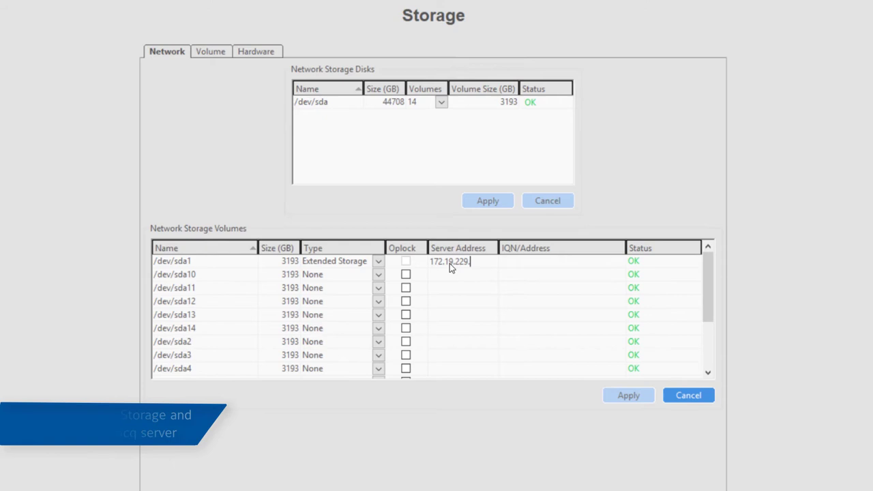
type("6")
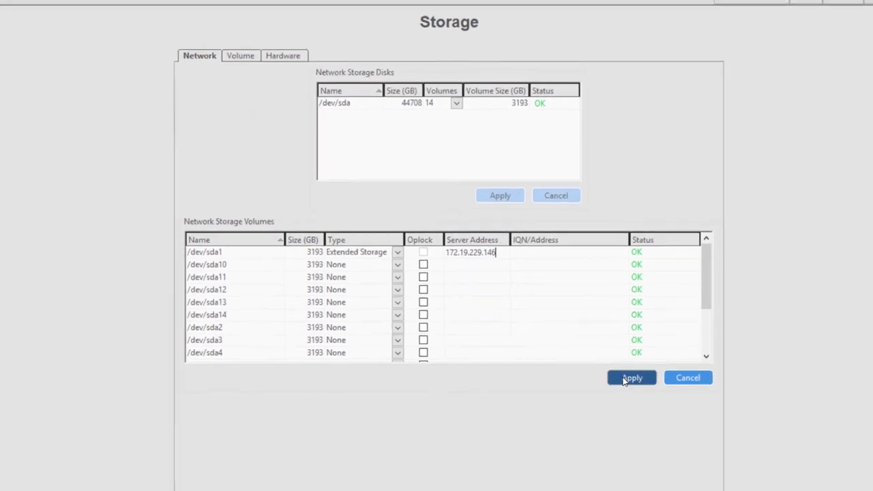
left_click(626, 395)
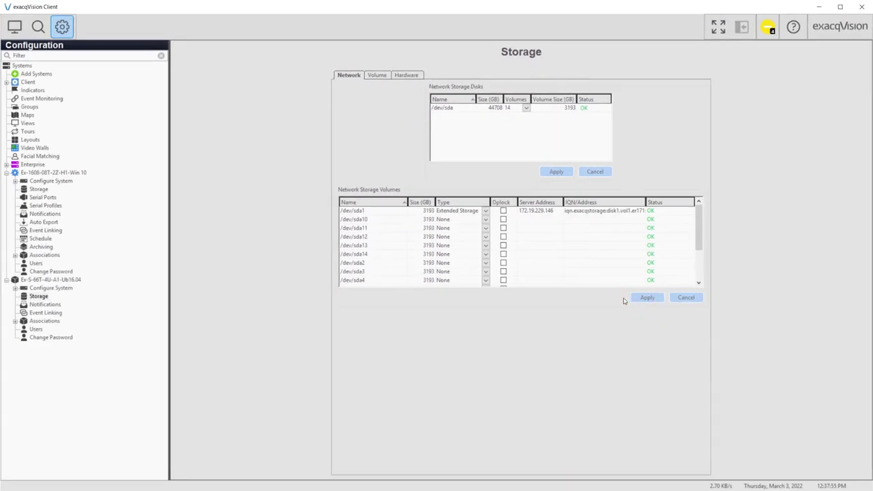
Step: In the extended storage settings of recording server Ex-1608-08T-2Z-H1-Win 10, add a portal with IP address 172.19.229.153
left_click(39, 189)
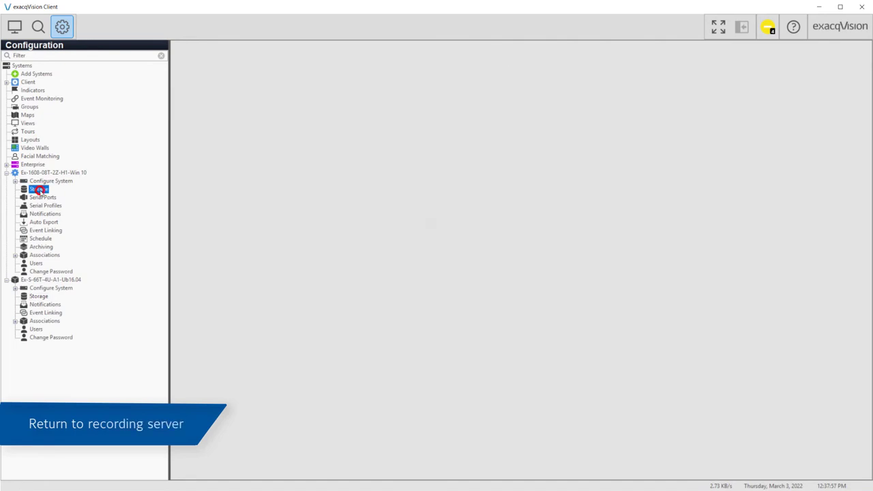
left_click(335, 74)
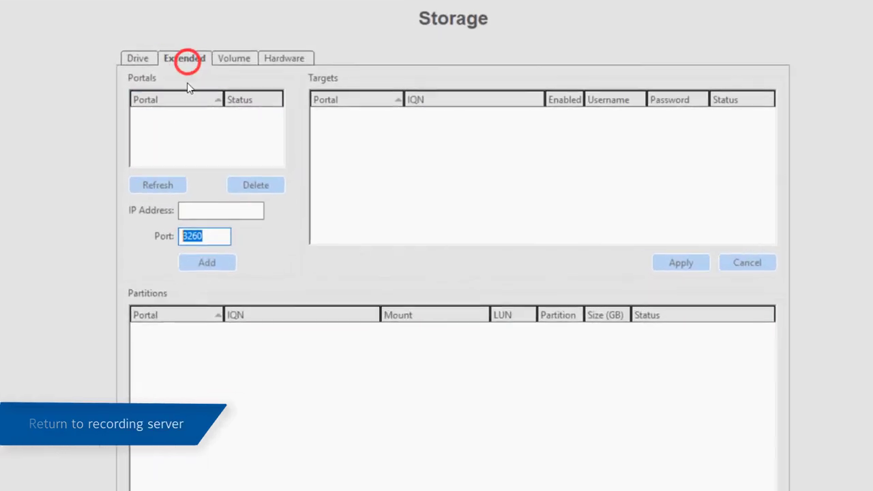
left_click(337, 171)
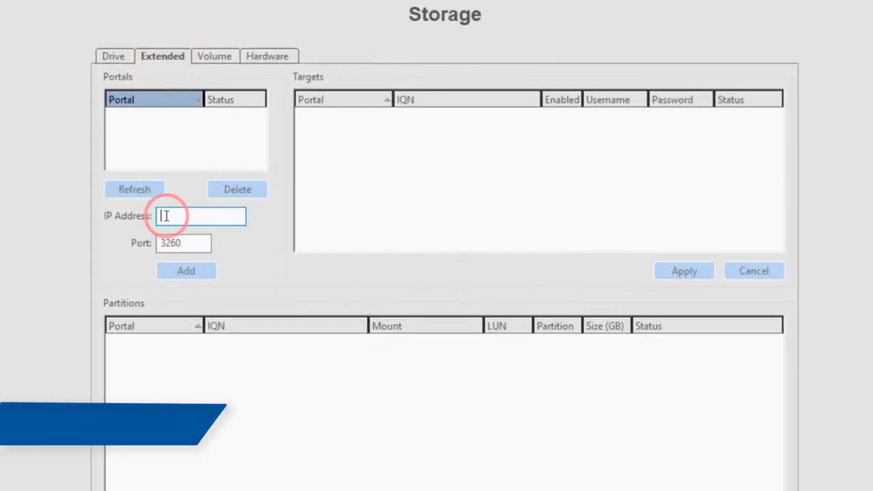
type("172.19.229.153")
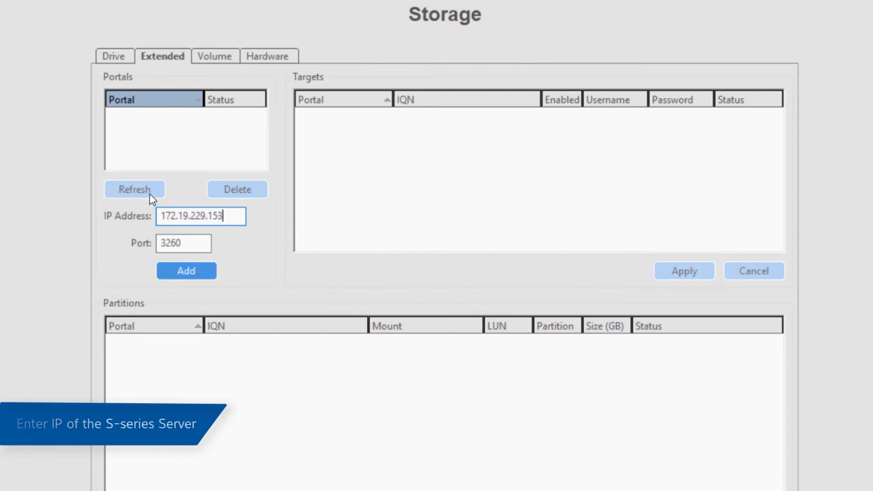
left_click(169, 271)
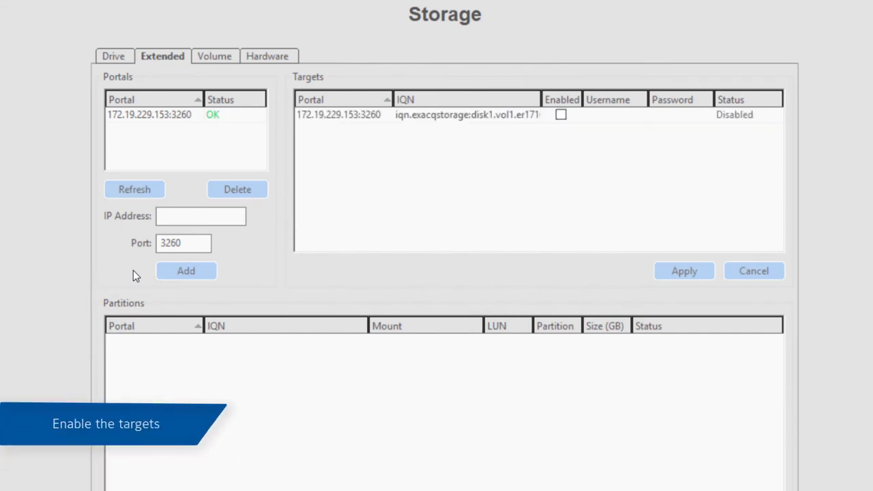
Step: Enable the target on portal 172.19.229.153:3260, apply the change, and look for the added E:\ drive in the drive configuration
left_click(561, 114)
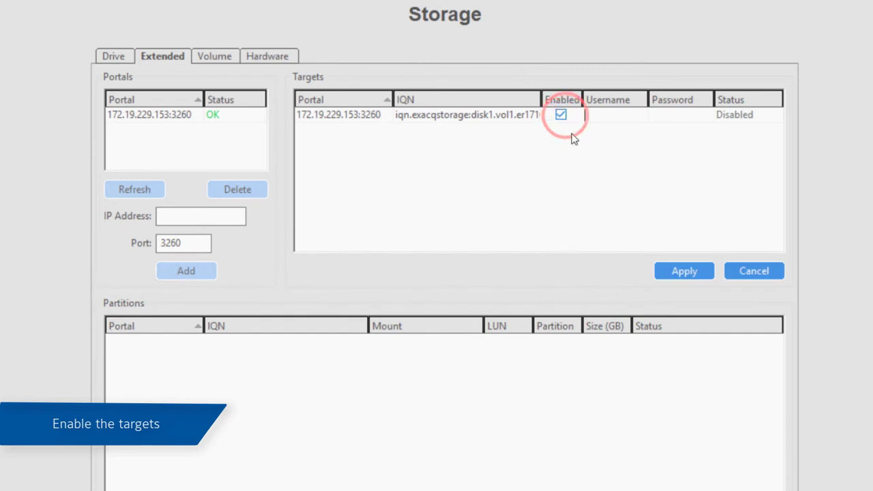
left_click(668, 274)
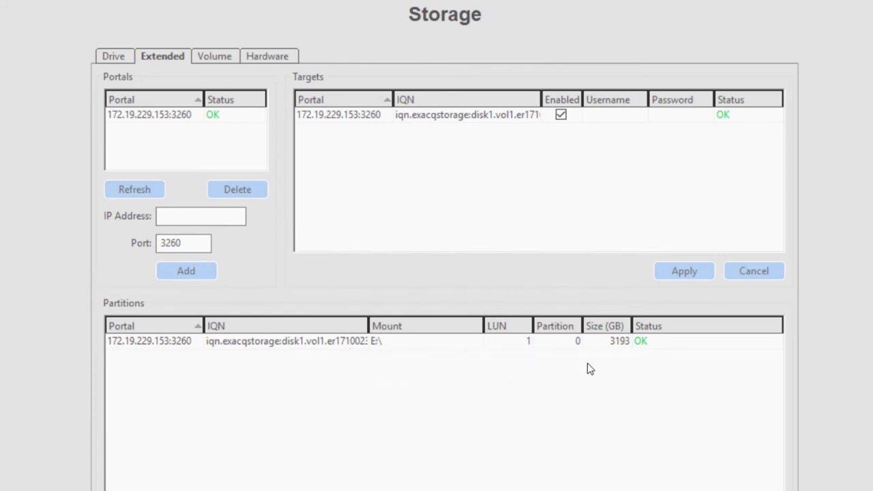
left_click(113, 55)
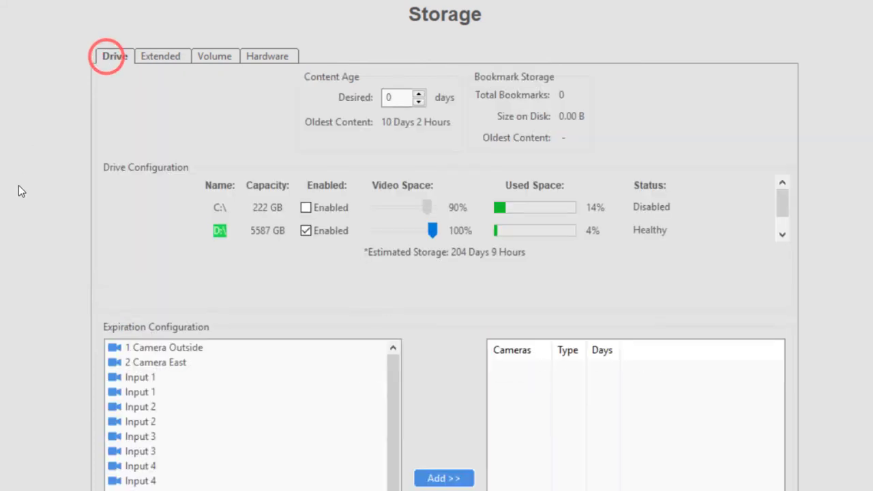
left_click_drag(781, 202, 781, 213)
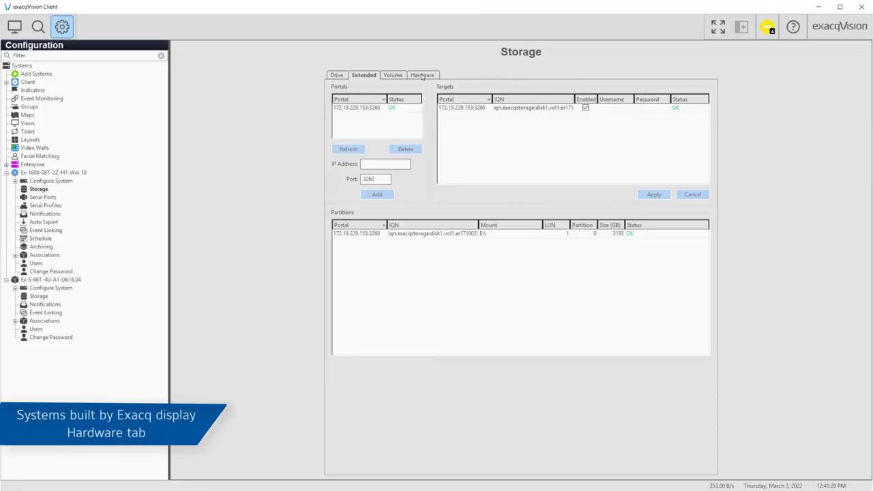
Step: Examine the storage hardware as a tree, viewing the properties of the Port 0 disk and the AVAGO MegaRAID SAS 9361-8i controller
left_click(422, 76)
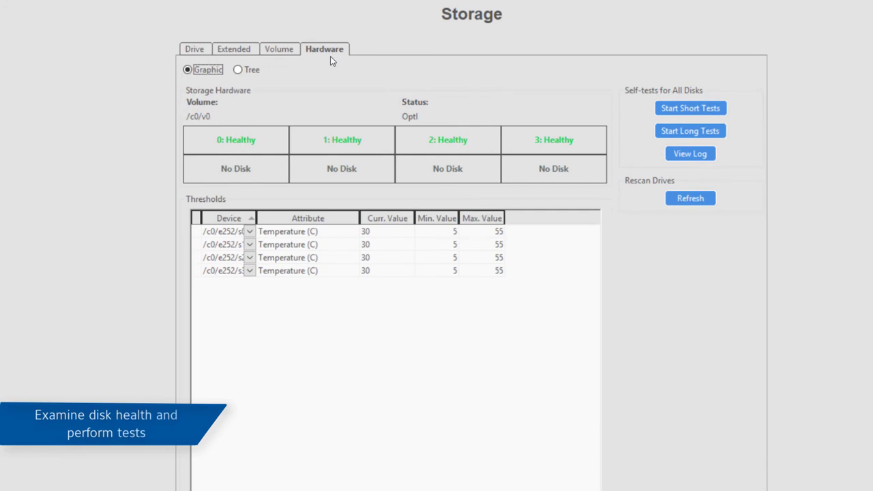
left_click(238, 70)
left_click(271, 145)
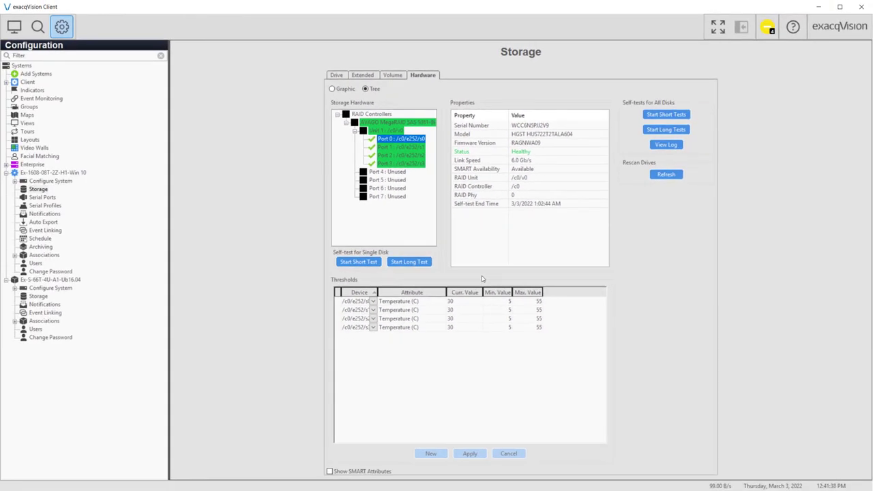
left_click(470, 298)
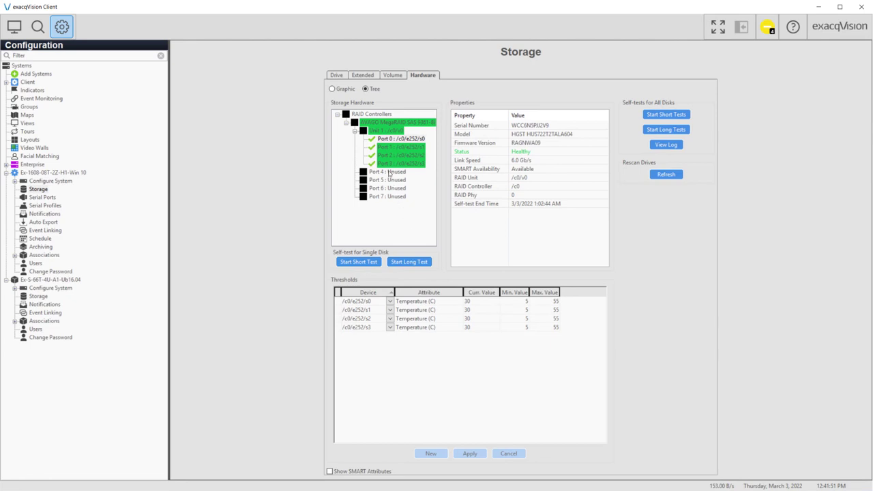
left_click(394, 122)
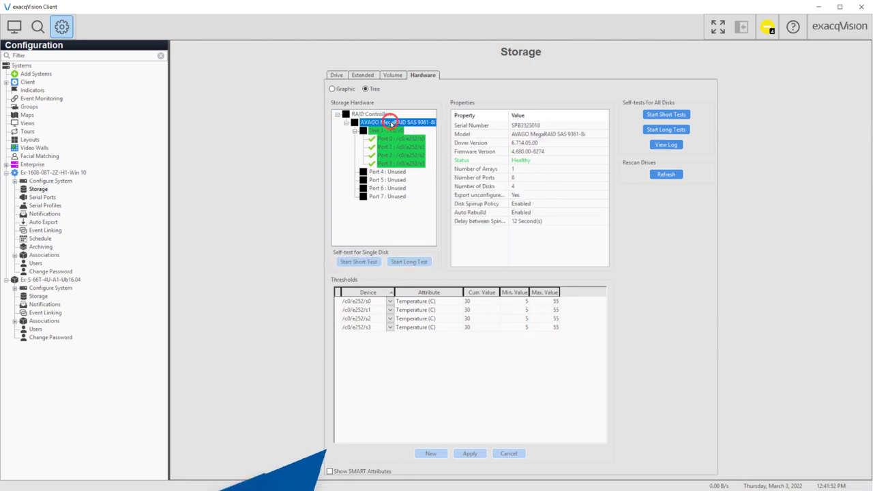
Step: Check the RAID volume's health status, revisit the hardware view, and return to the drive settings
left_click(398, 75)
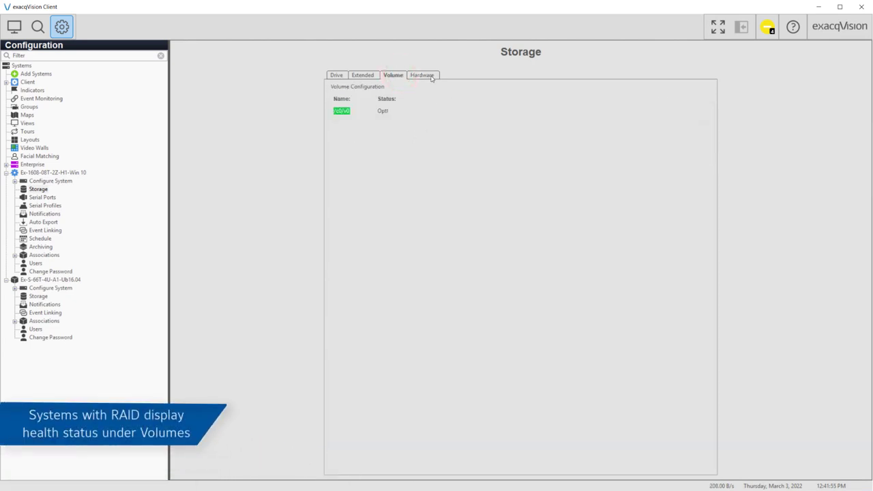
left_click(423, 75)
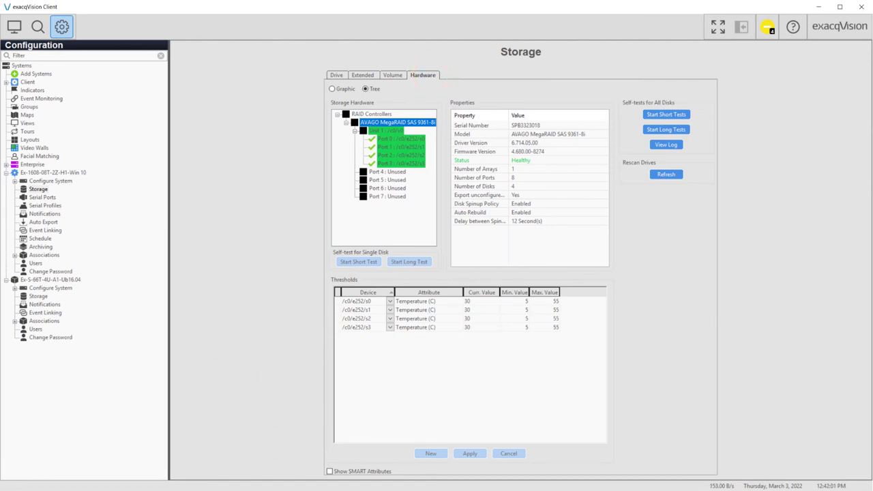
left_click(335, 74)
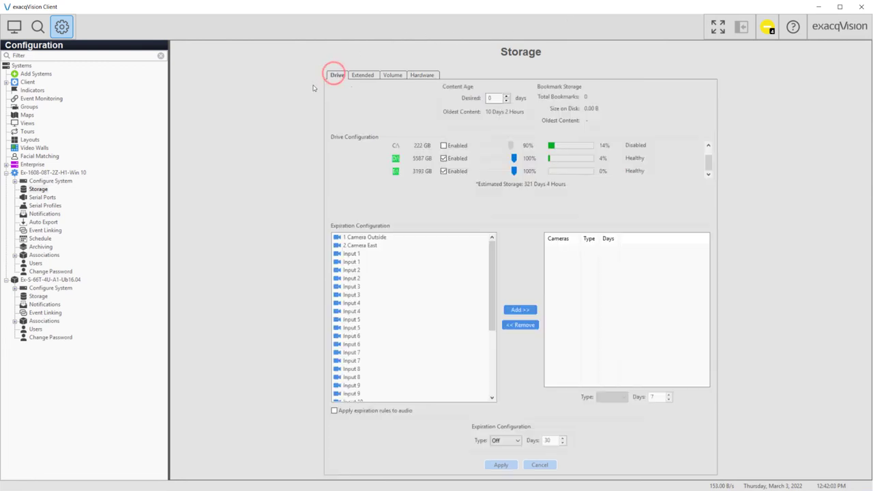